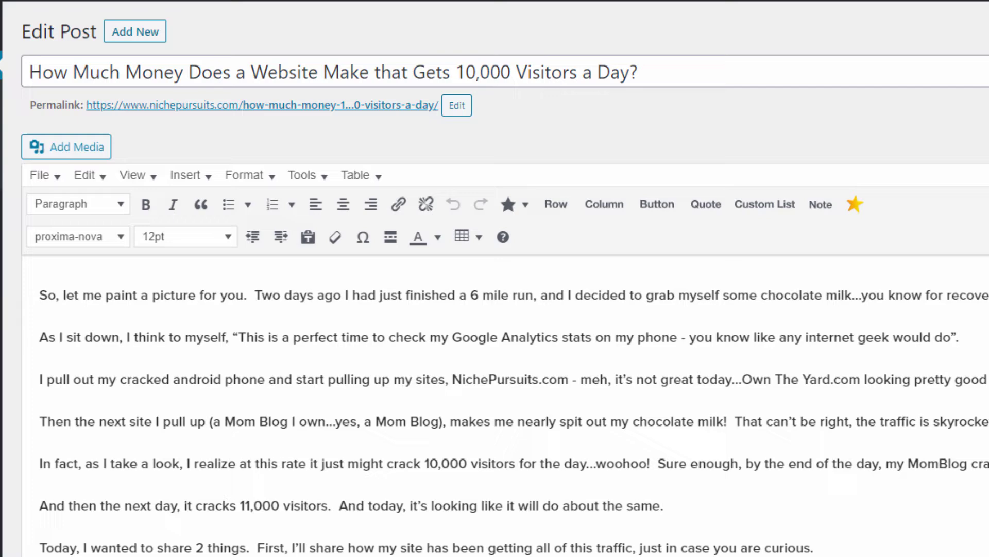
Step: Accept the Google Analytics and social media link suggestions and update the post
scroll(495, 309, down, 20)
scroll(494, 278, down, 4)
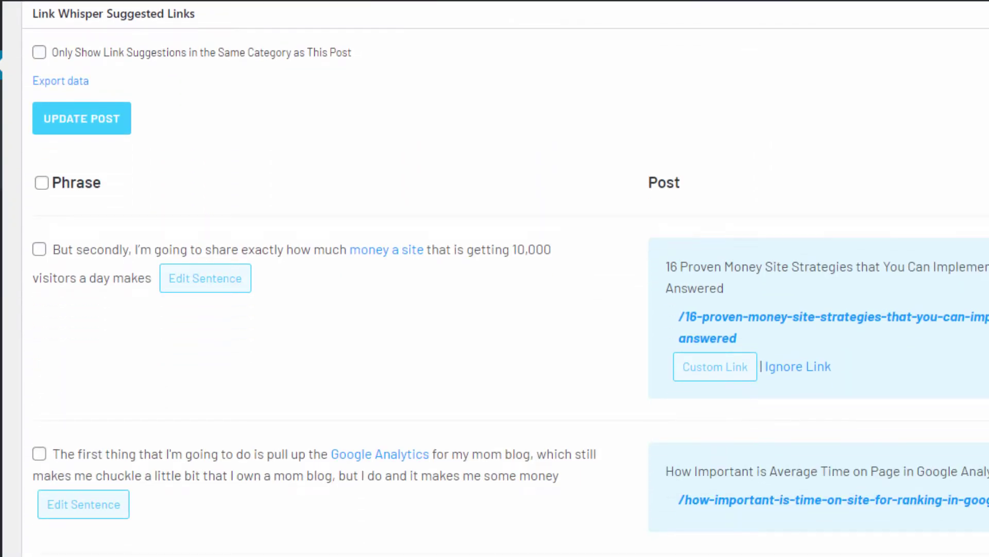
scroll(495, 278, up, 1)
scroll(495, 278, down, 1)
scroll(256, 286, down, 1)
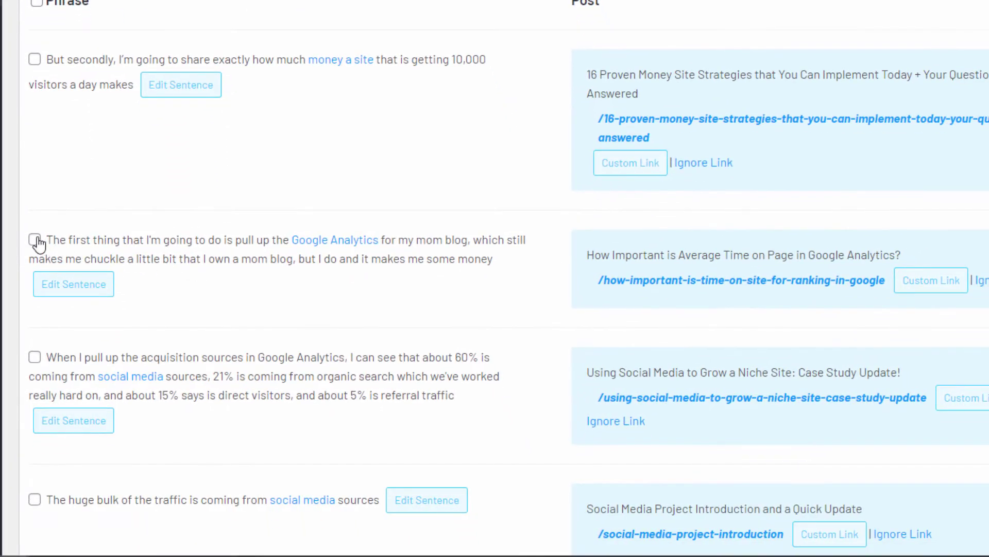
click(36, 241)
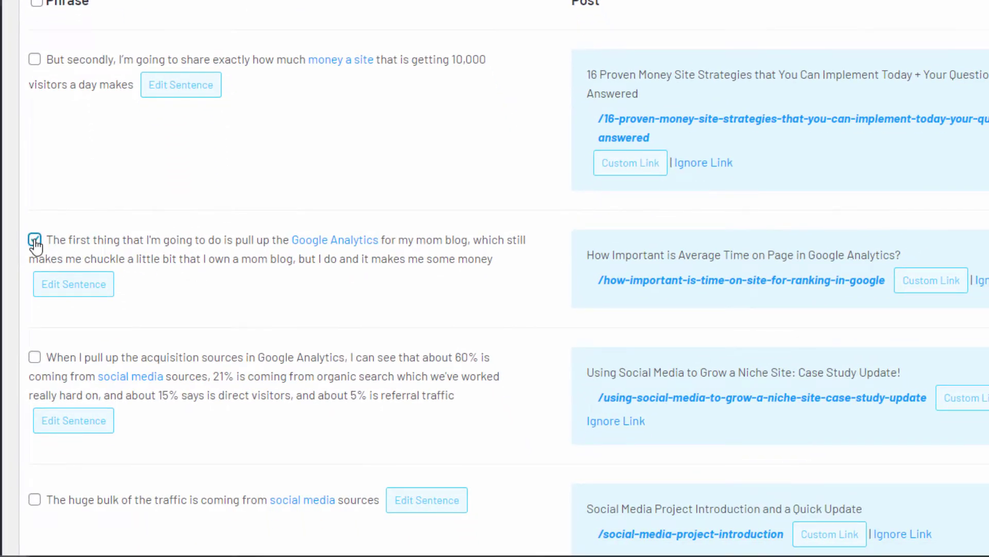
click(34, 357)
scroll(34, 357, up, 3)
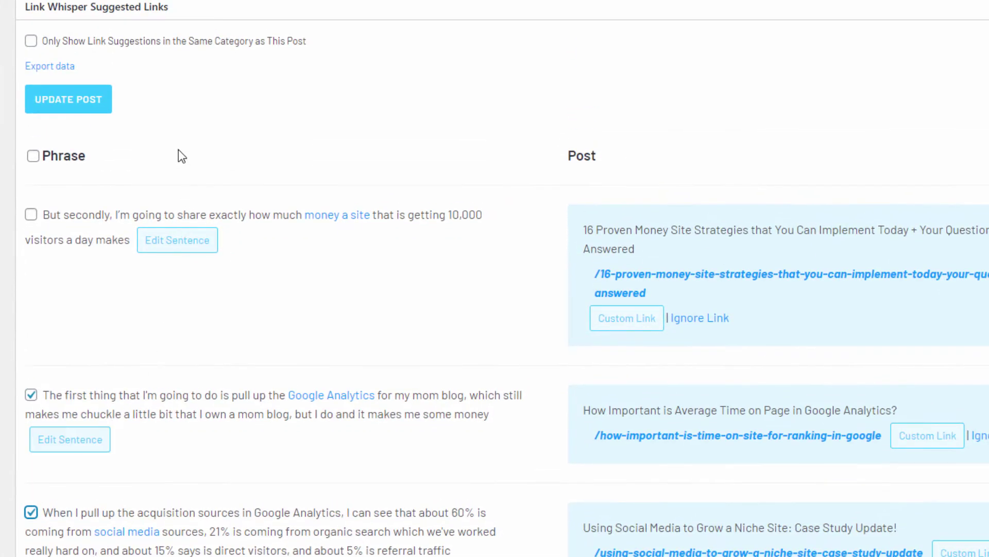
click(97, 109)
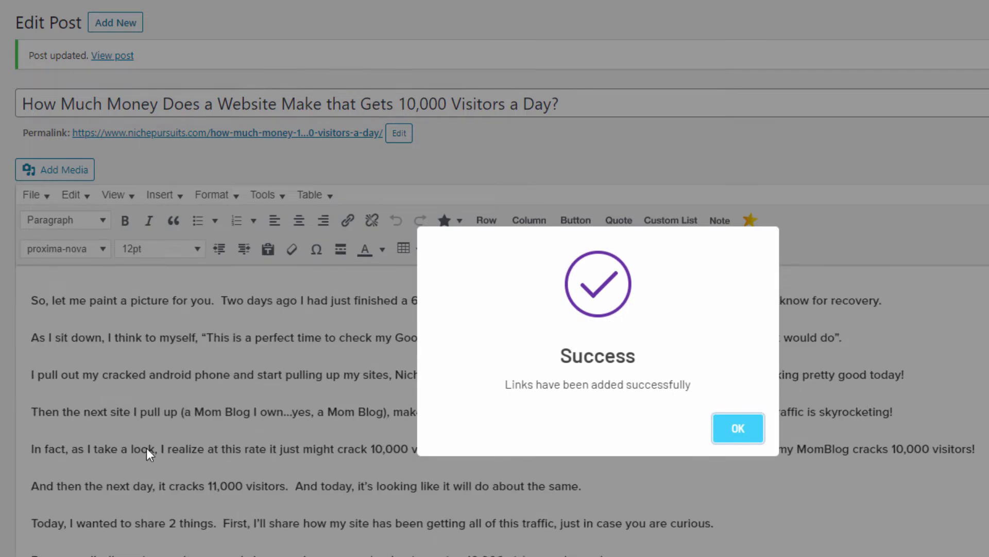
Step: Reword the affiliate program suggestion, replacing 'your' with 'the best', and save it
click(738, 429)
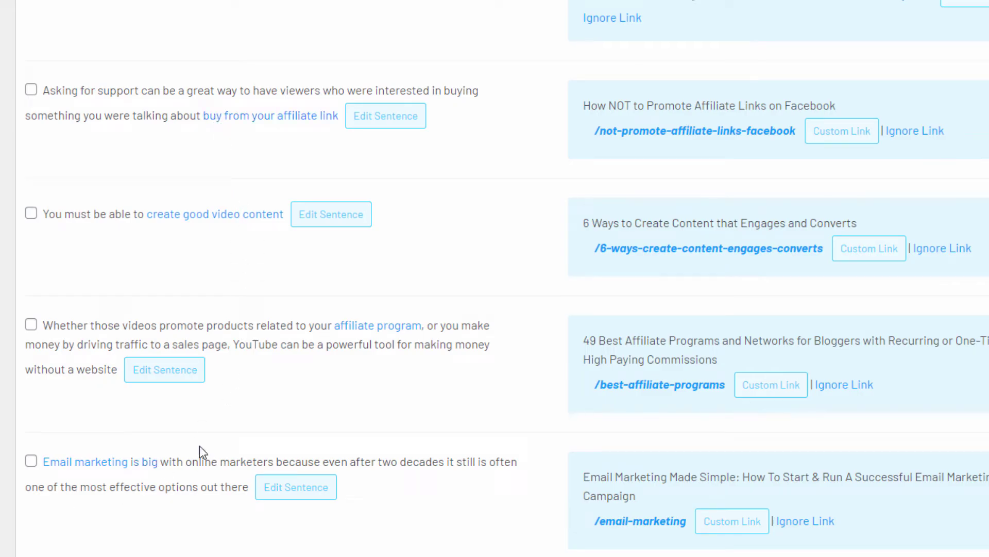
click(177, 378)
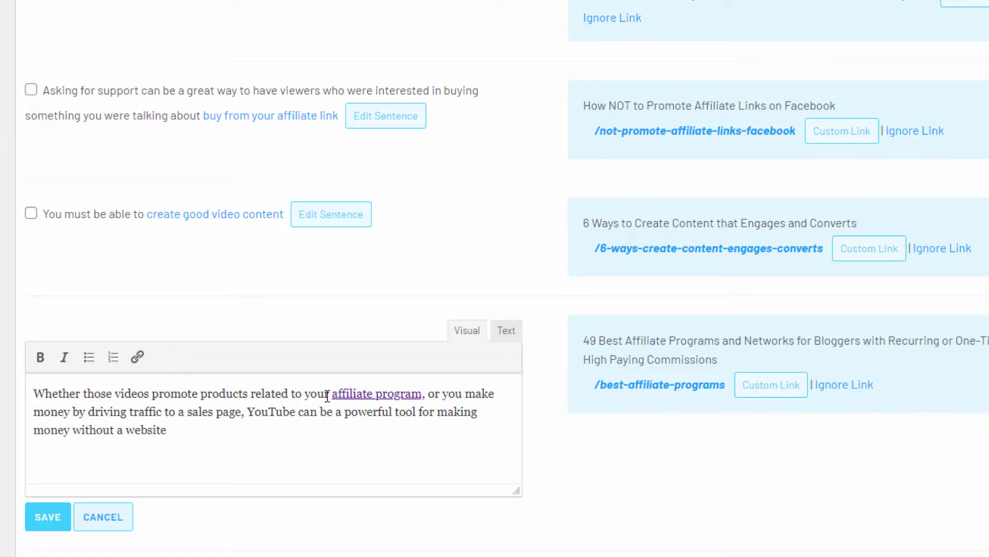
drag(324, 395, 304, 397)
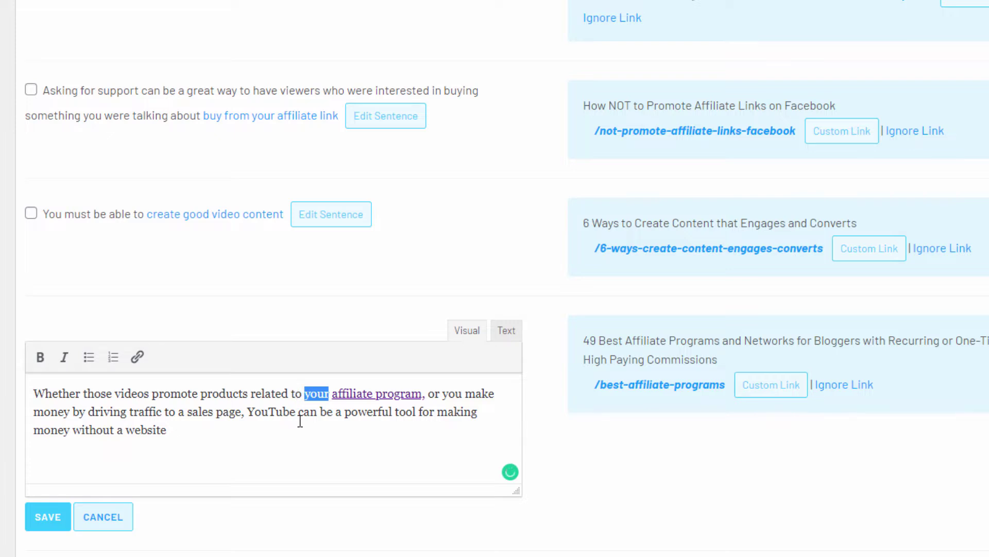
text(the best)
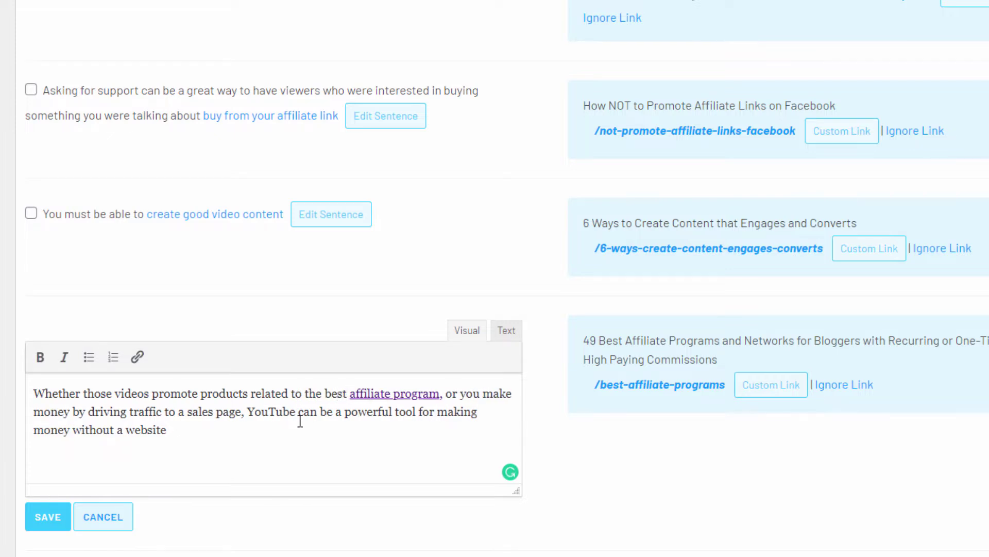
click(49, 523)
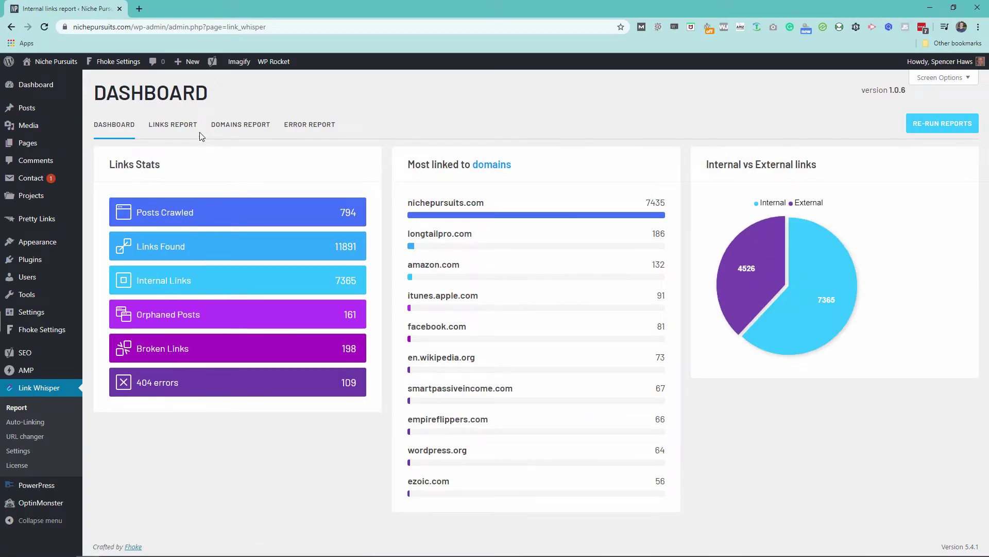
Step: Open the Links Report listing internal links for each post
click(174, 127)
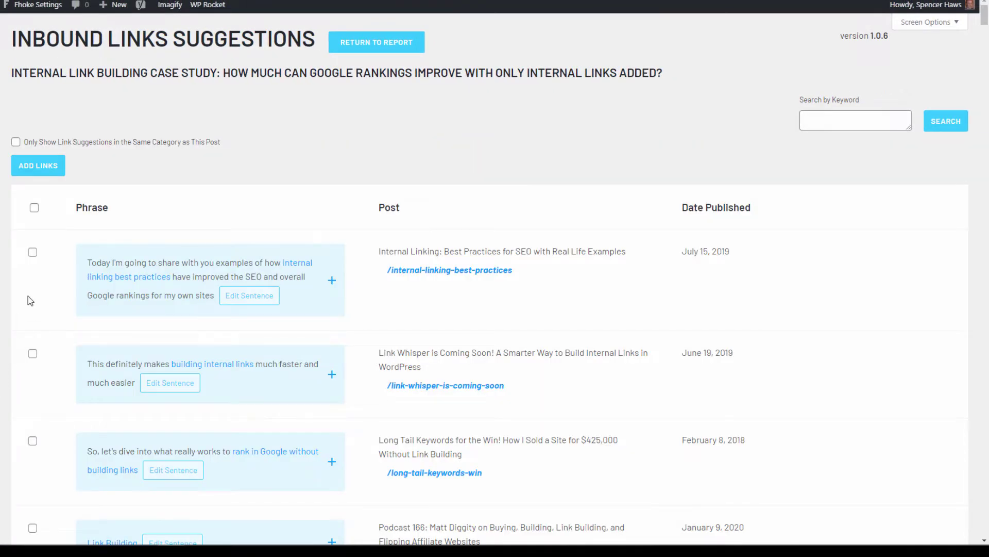
Step: Select the internal linking best practices, building internal links and rank in Google suggestions
click(32, 253)
click(33, 354)
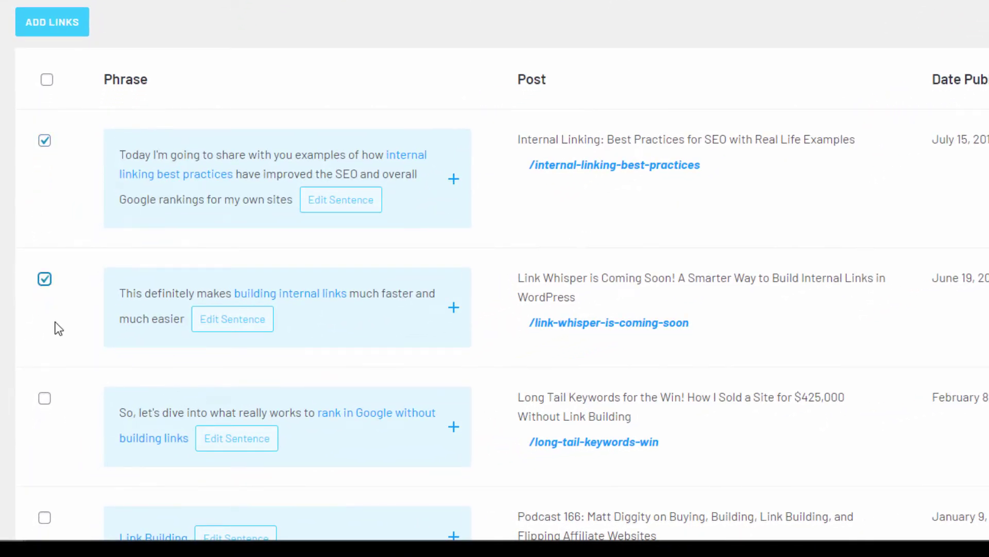
click(45, 399)
scroll(110, 359, down, 9)
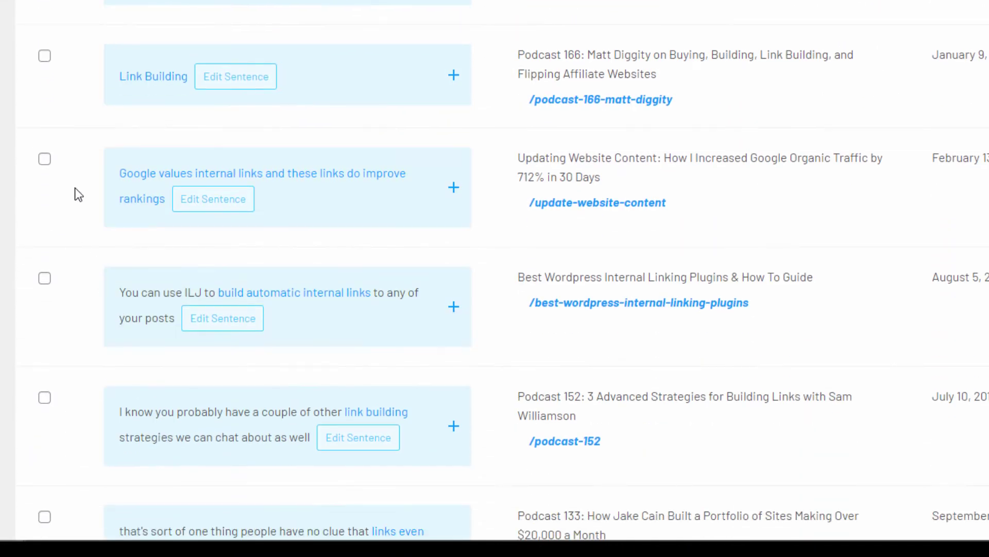
scroll(76, 188, down, 5)
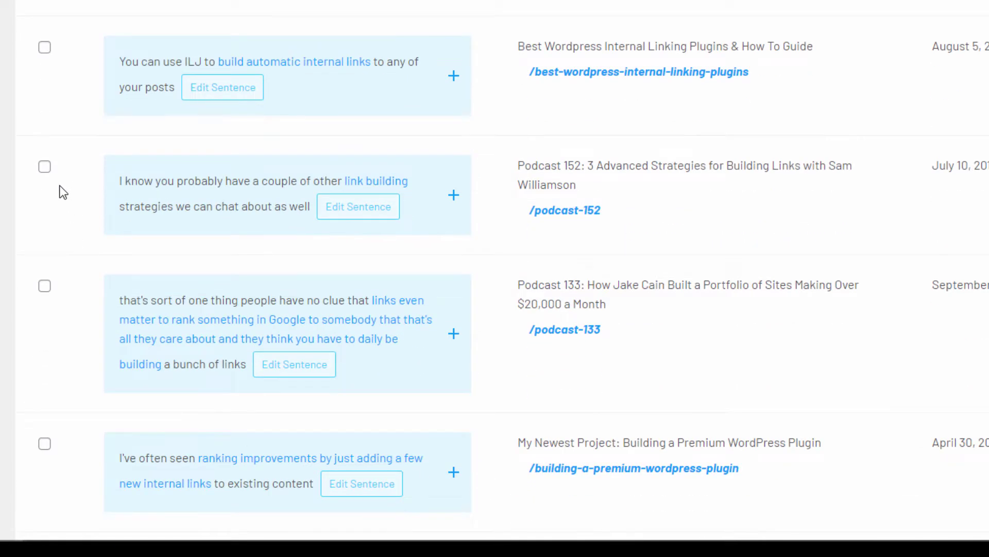
scroll(98, 246, up, 13)
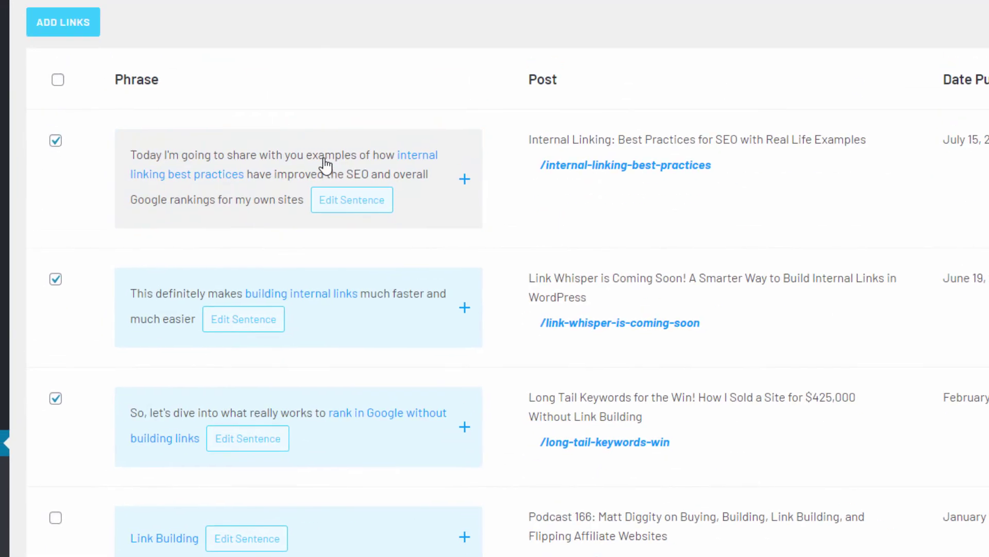
Step: Extend one anchor to start at 'examples' and add 'smart' before 'building internal links'
click(325, 160)
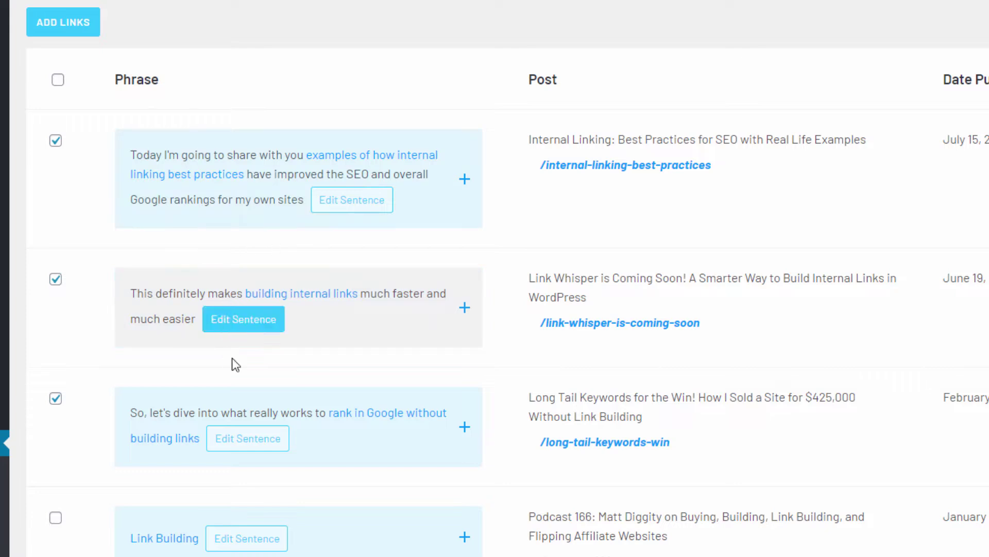
click(251, 326)
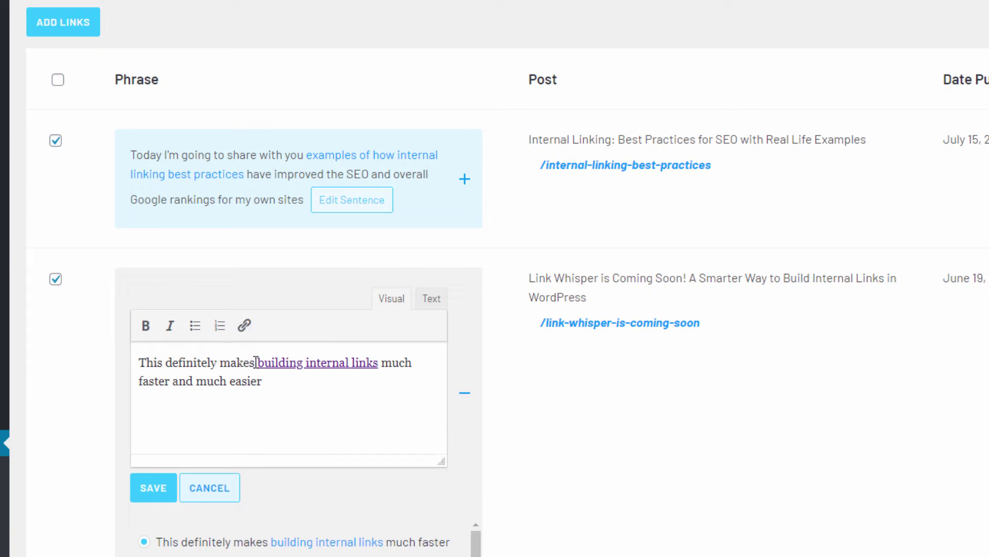
click(256, 363)
text(smart)
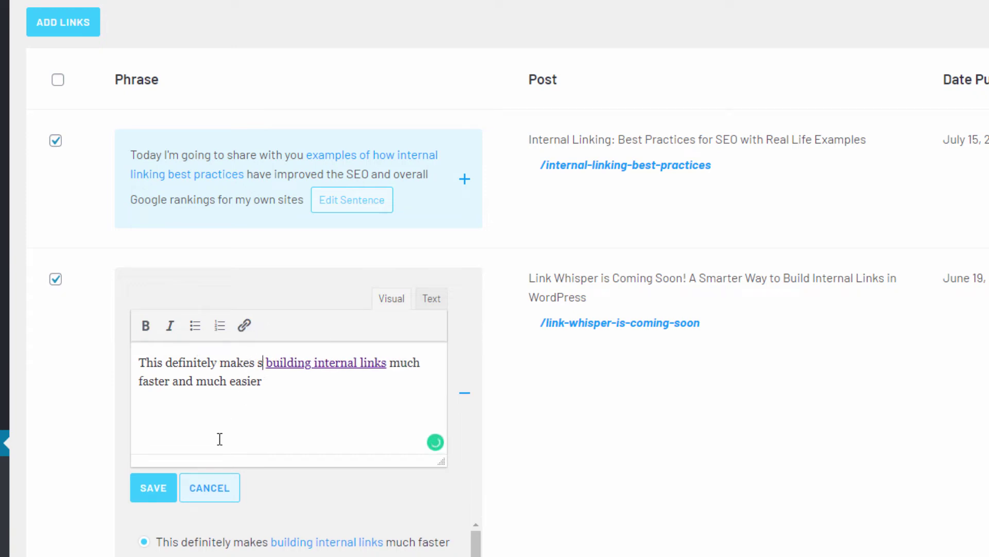
click(154, 488)
scroll(142, 493, up, 3)
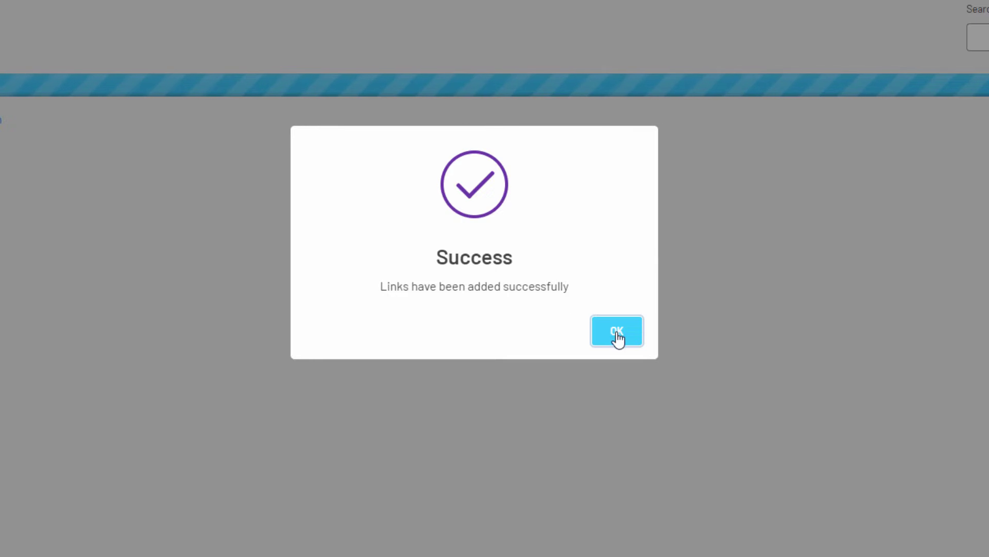
click(618, 338)
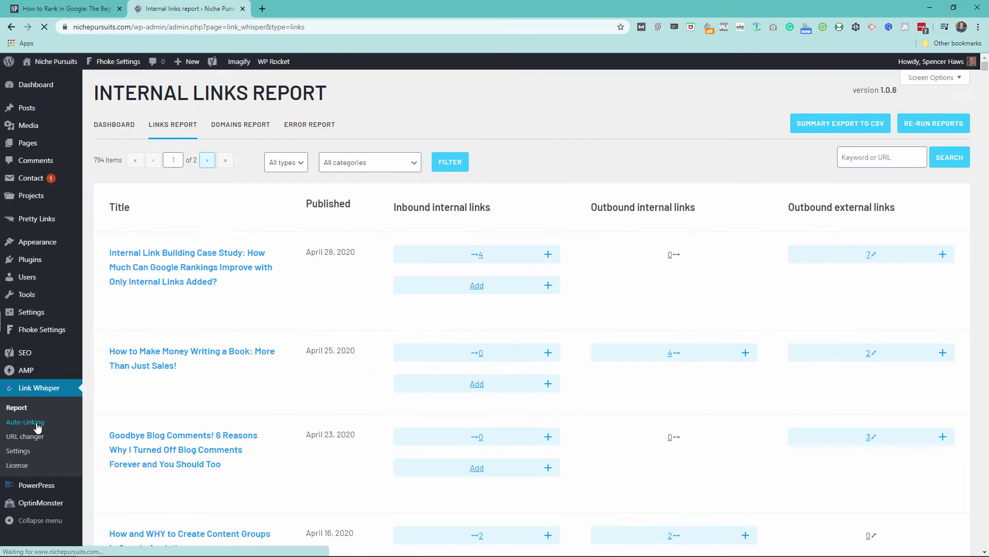
Step: Add 'rank in google' as an auto-link keyword to the pasted article URL and review its 45 links
click(37, 427)
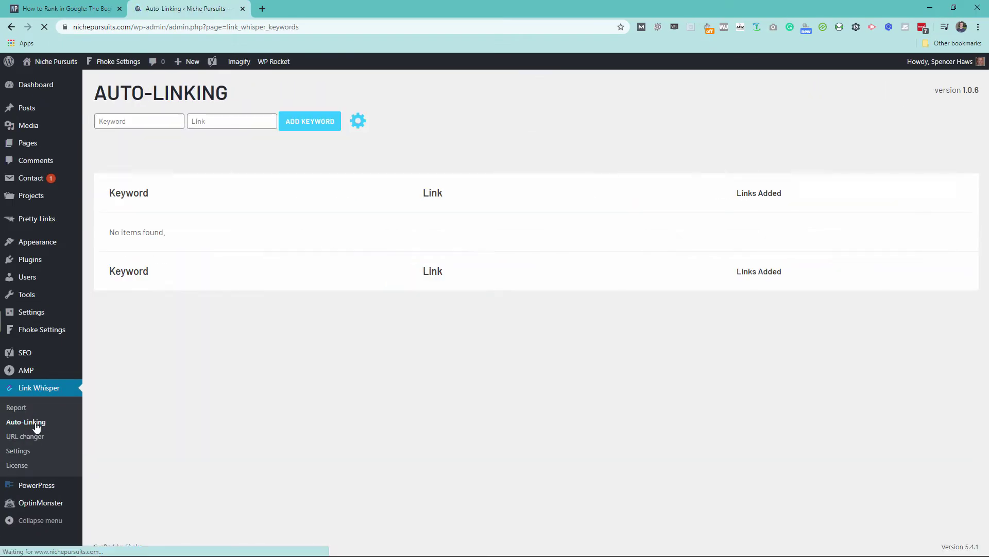
click(131, 123)
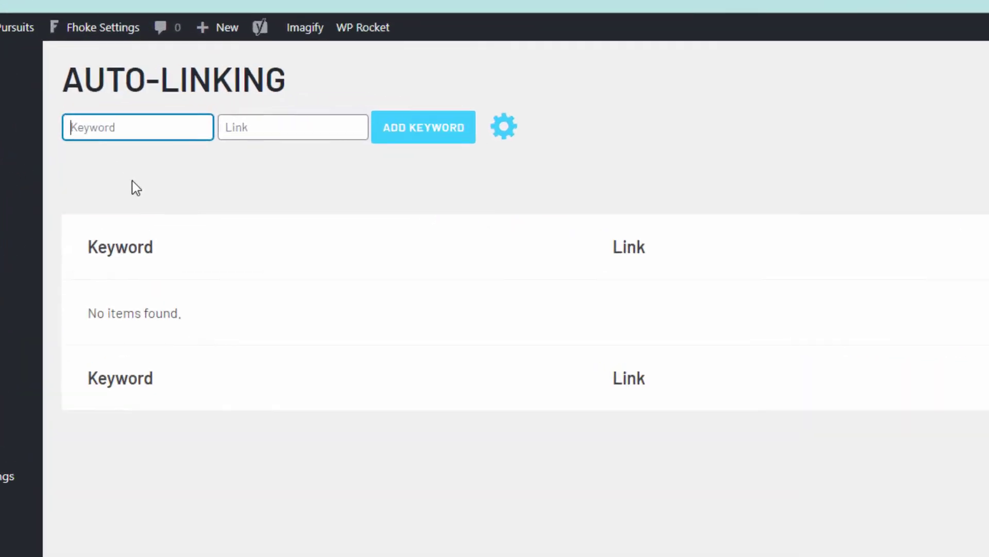
text(rank in goo)
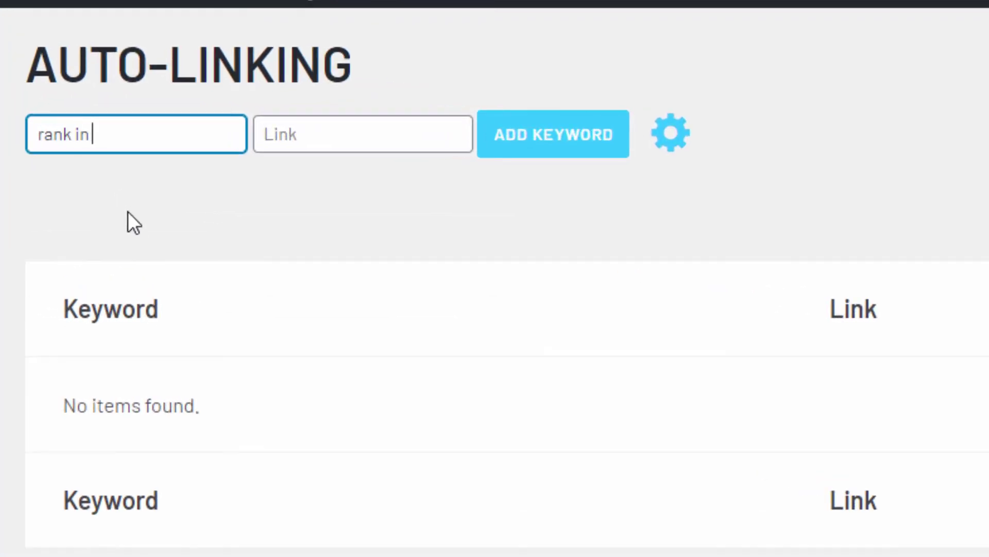
text(gle)
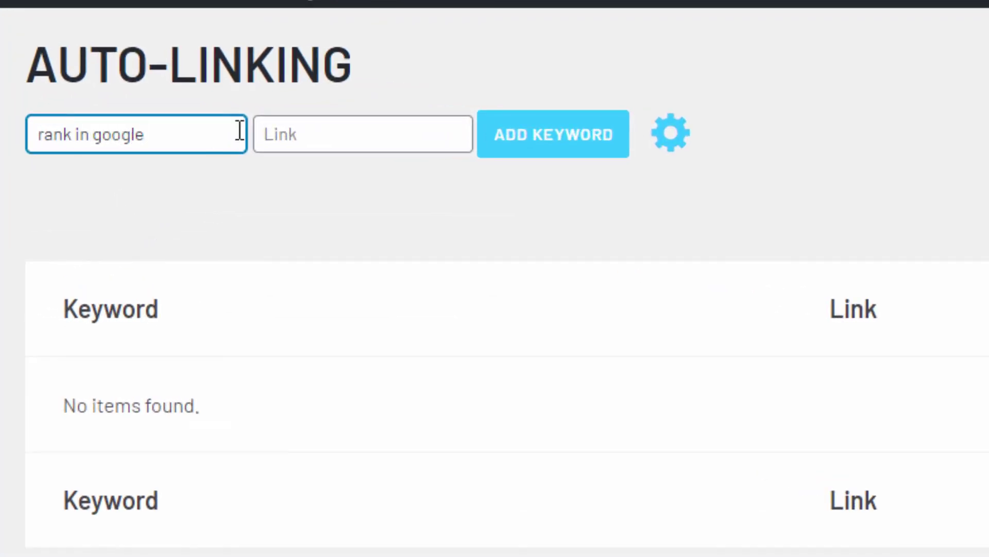
click(291, 138)
key(ctrl+v)
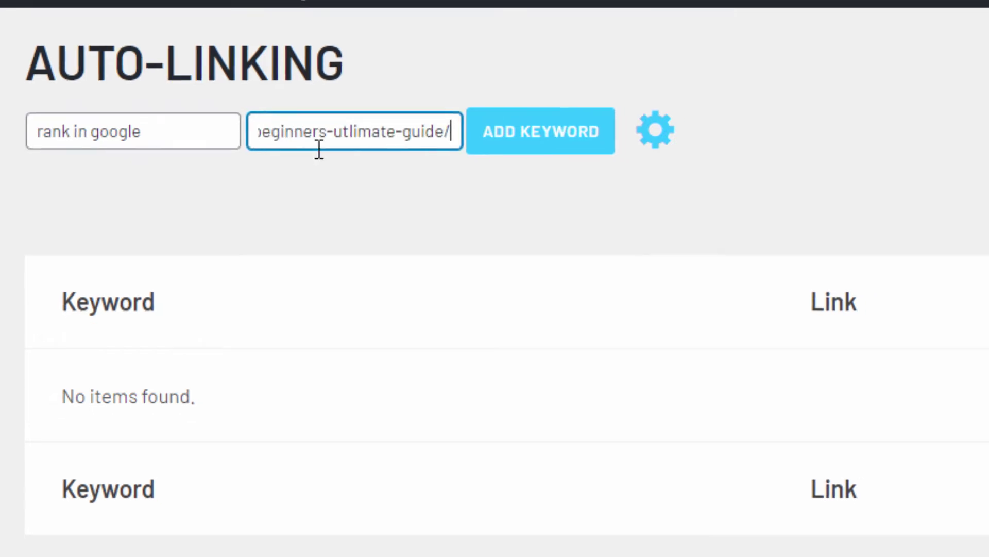
click(670, 133)
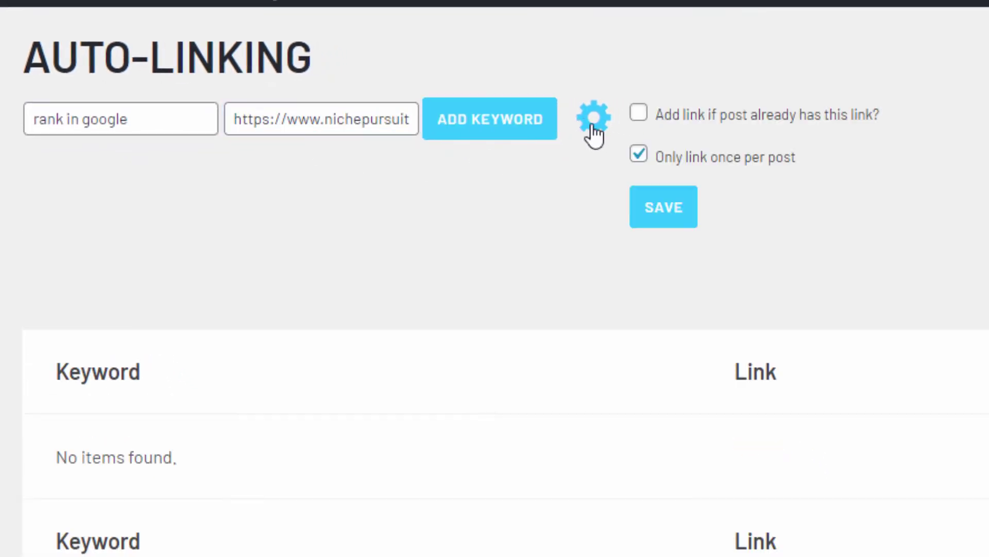
click(495, 132)
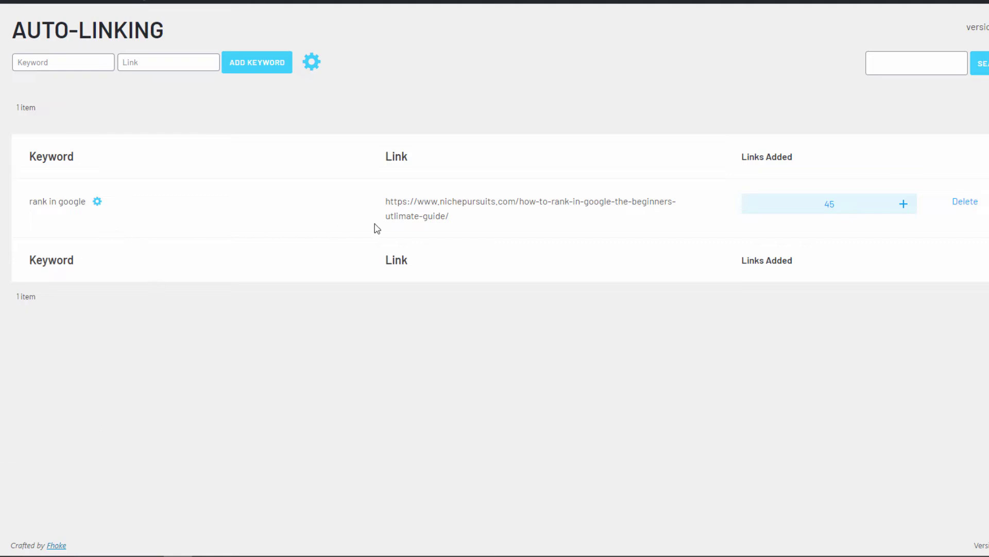
click(905, 205)
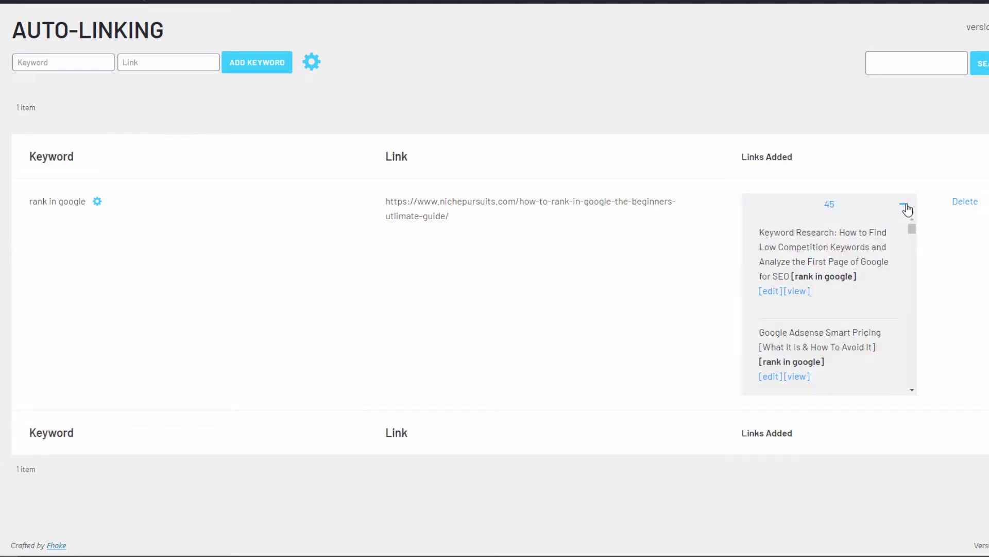
click(905, 207)
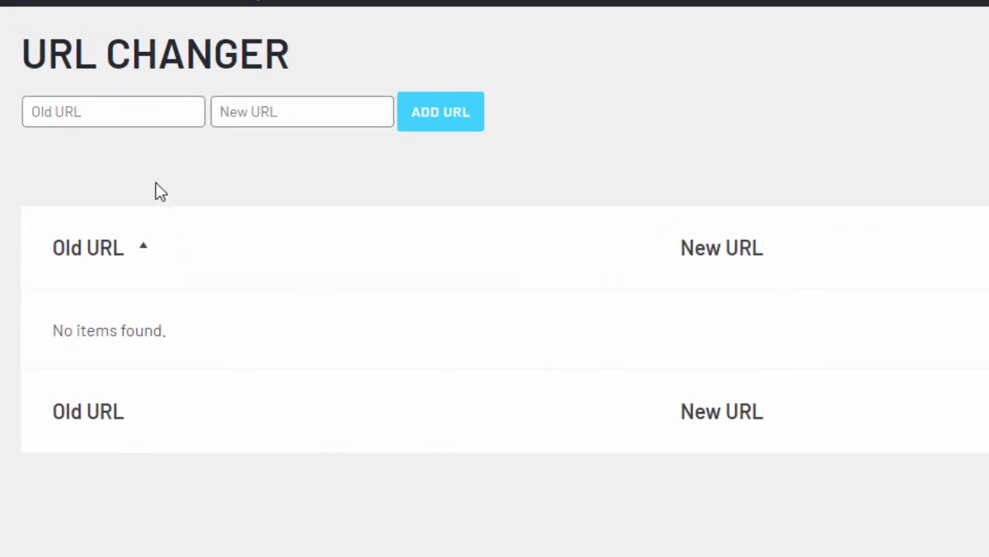
click(55, 62)
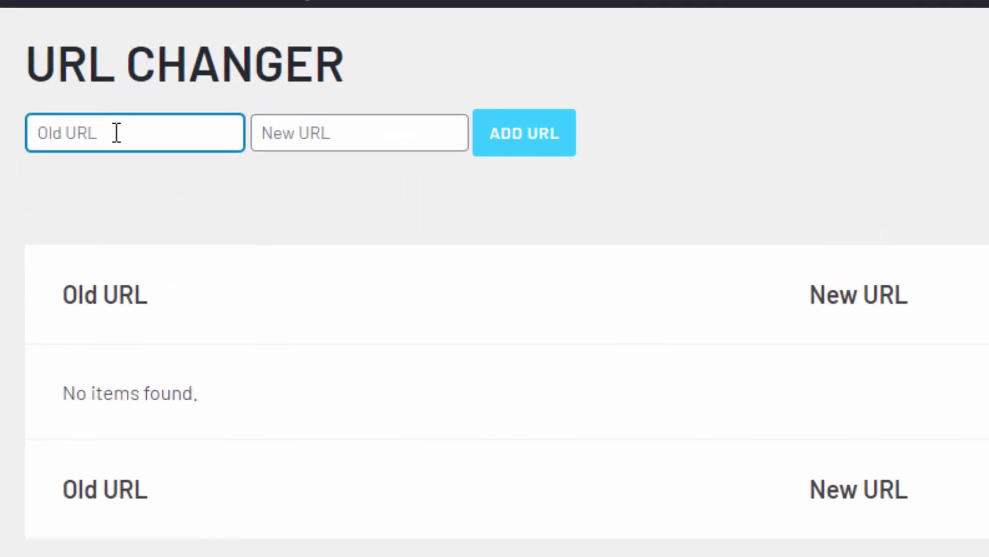
key(ctrl+v)
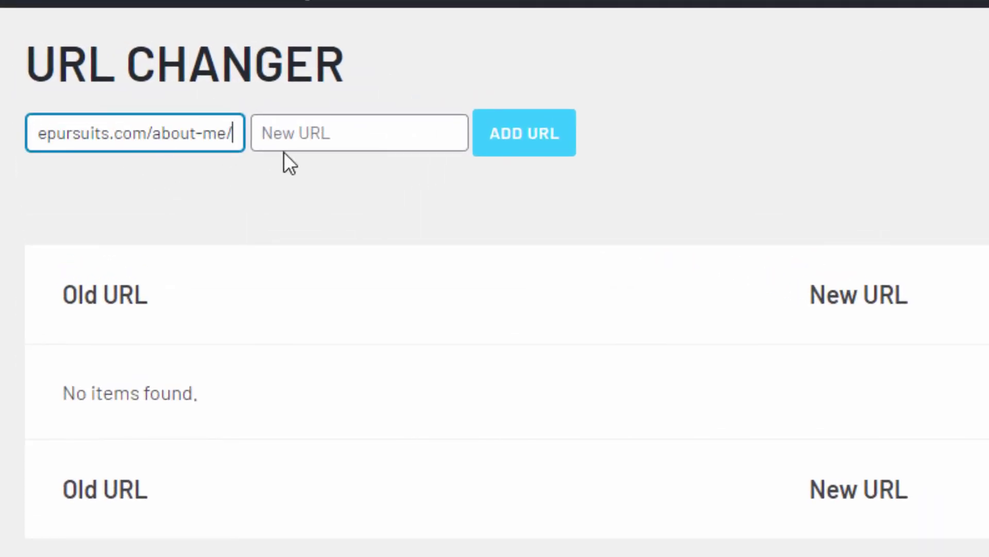
click(293, 147)
key(ctrl+v)
key(BackSpace)
key(BackSpace)
key(BackSpace)
key(BackSpace)
text(/)
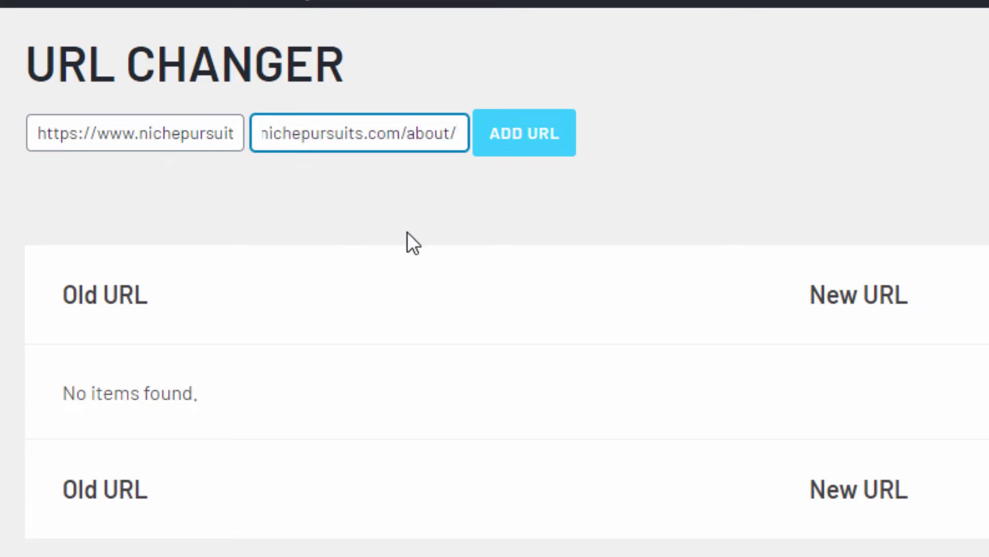
click(540, 153)
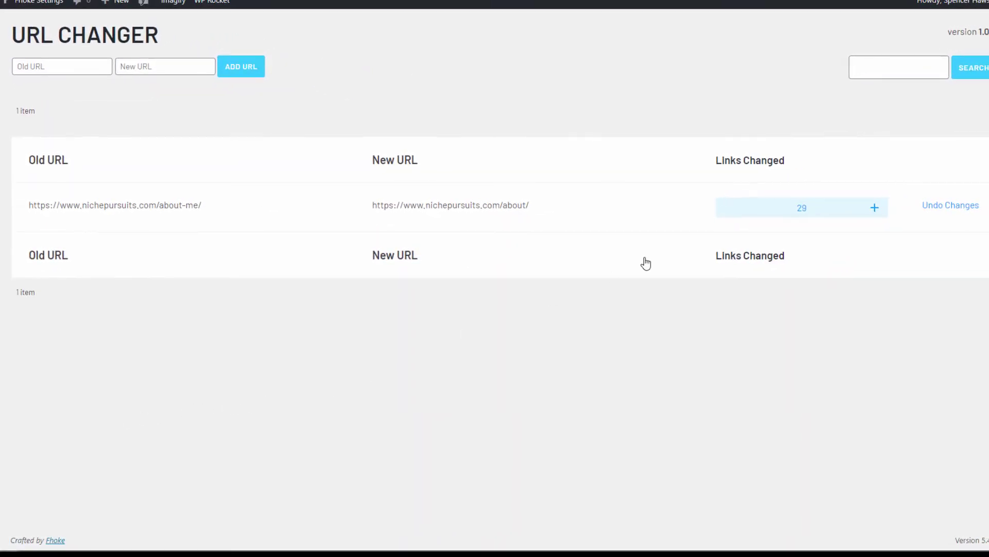
click(875, 208)
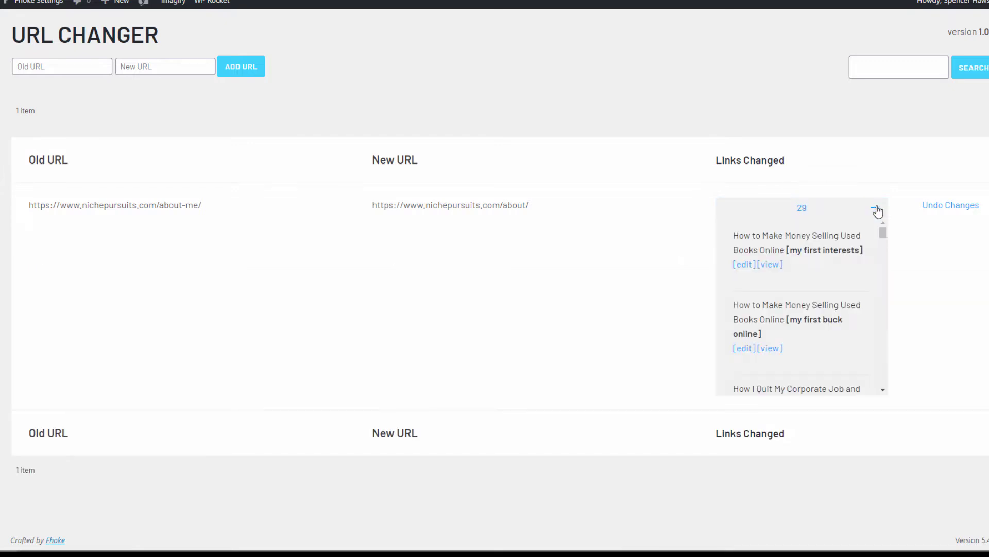
click(876, 208)
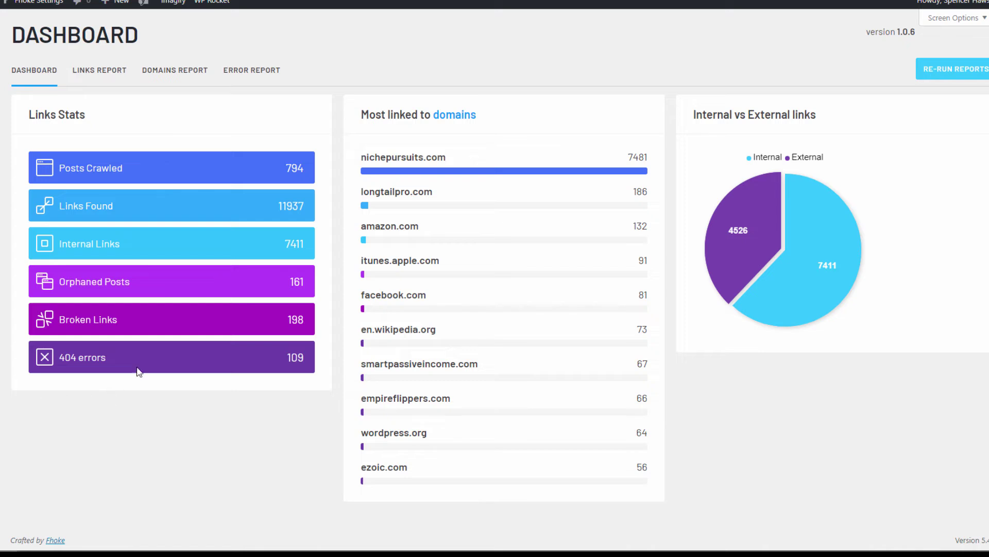
Step: Sort the Internal Links Report by most inbound internal links, descending
click(113, 76)
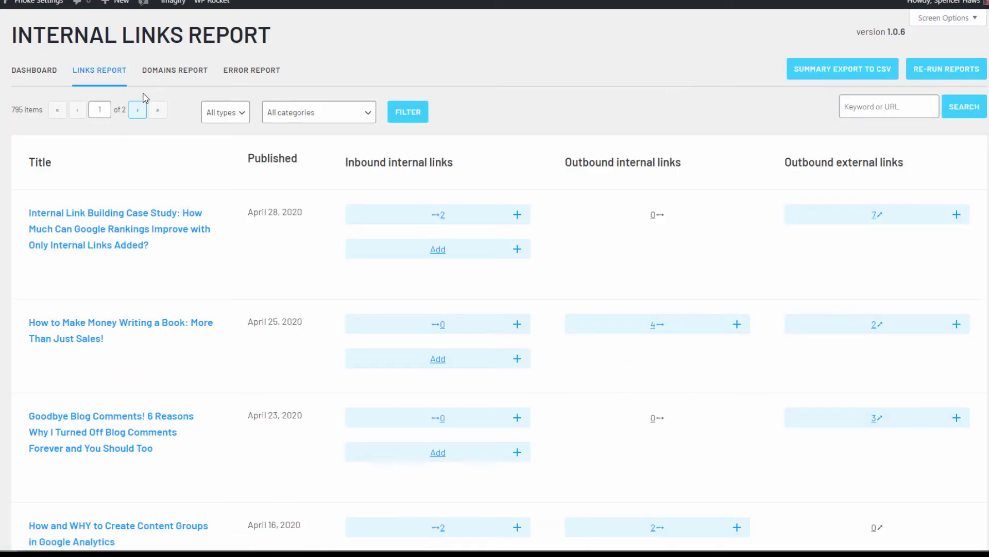
click(425, 166)
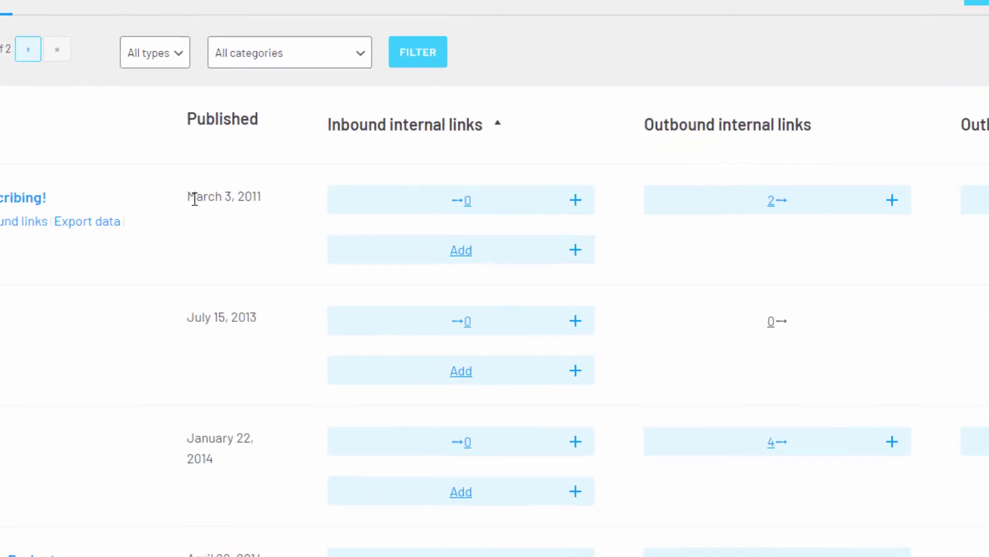
scroll(161, 243, down, 9)
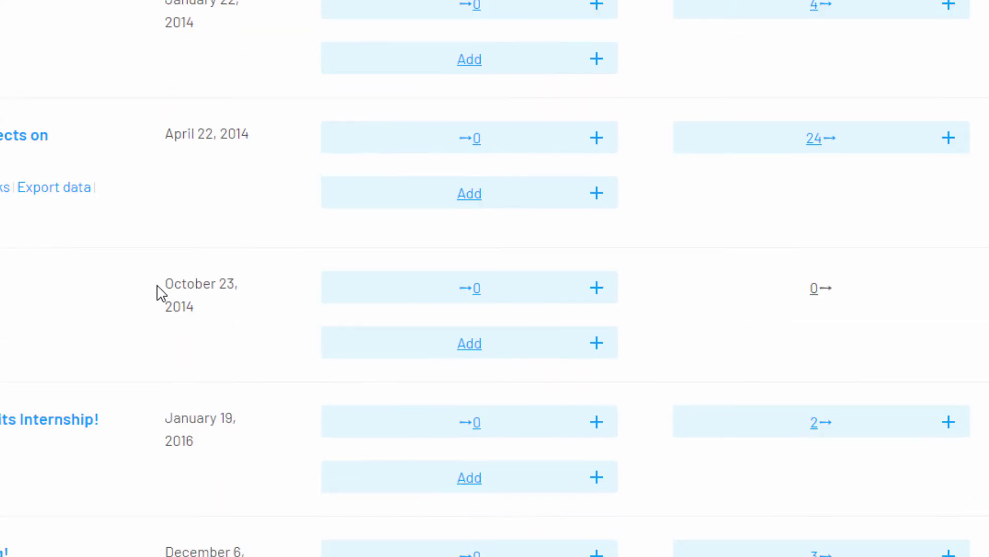
scroll(162, 293, down, 9)
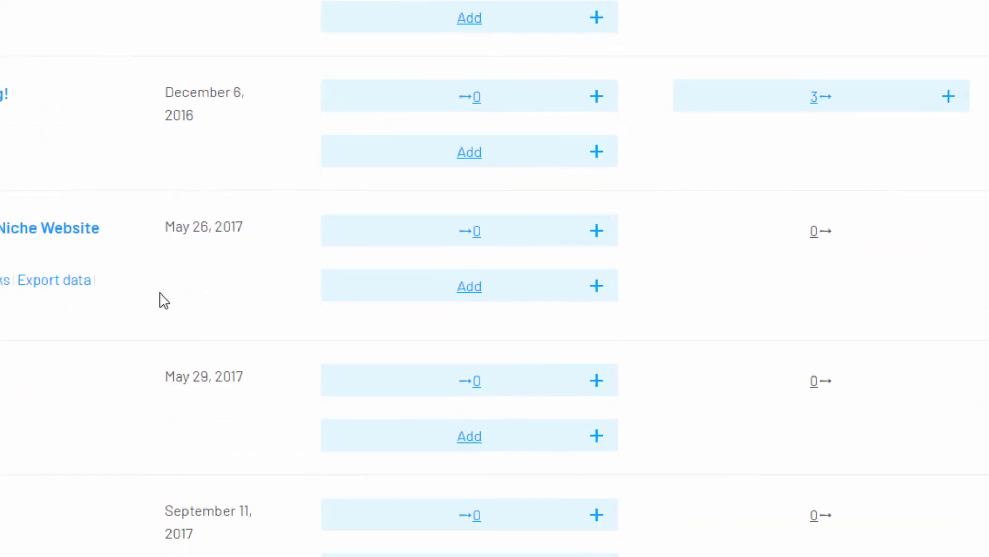
scroll(164, 300, up, 15)
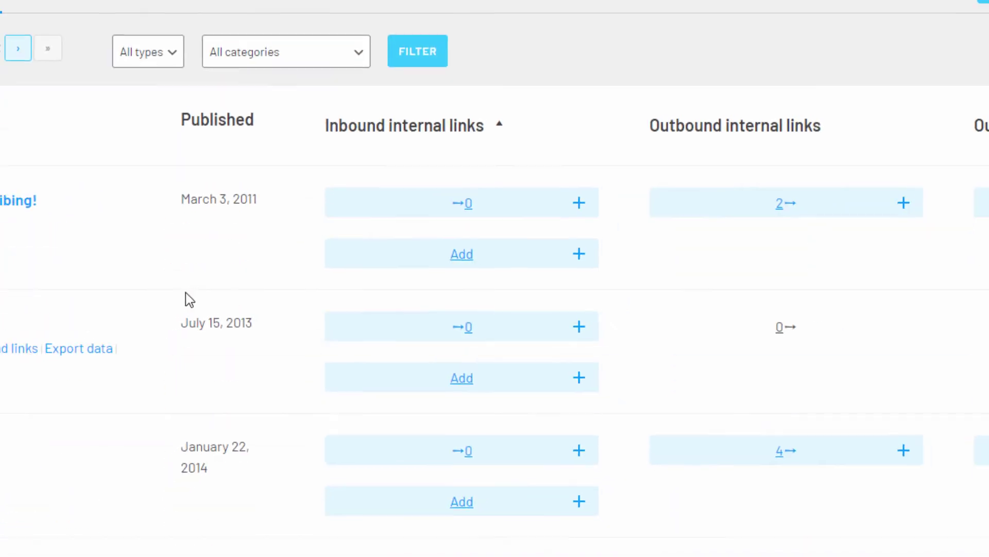
click(464, 131)
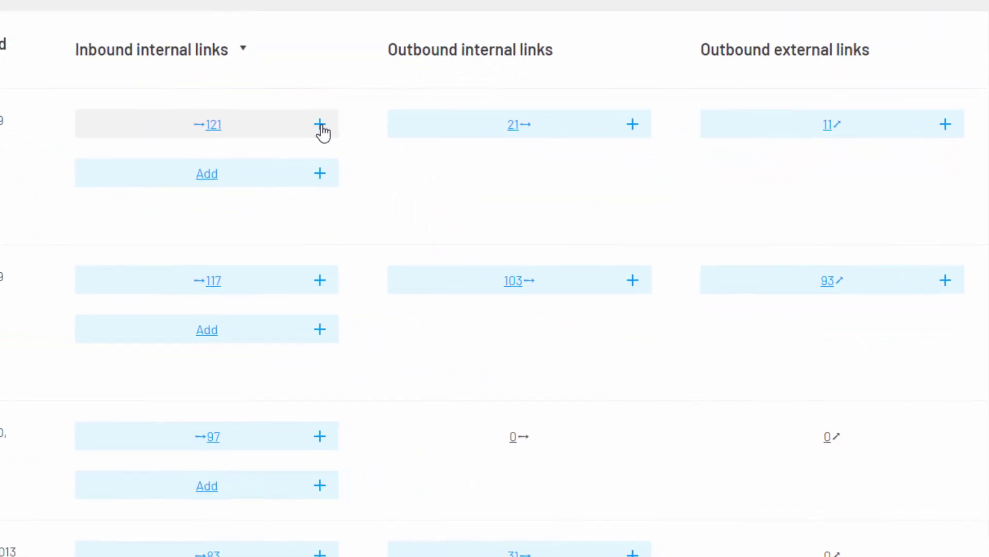
Step: Inspect the top Keyword Research post's inbound and outbound internal links
click(320, 124)
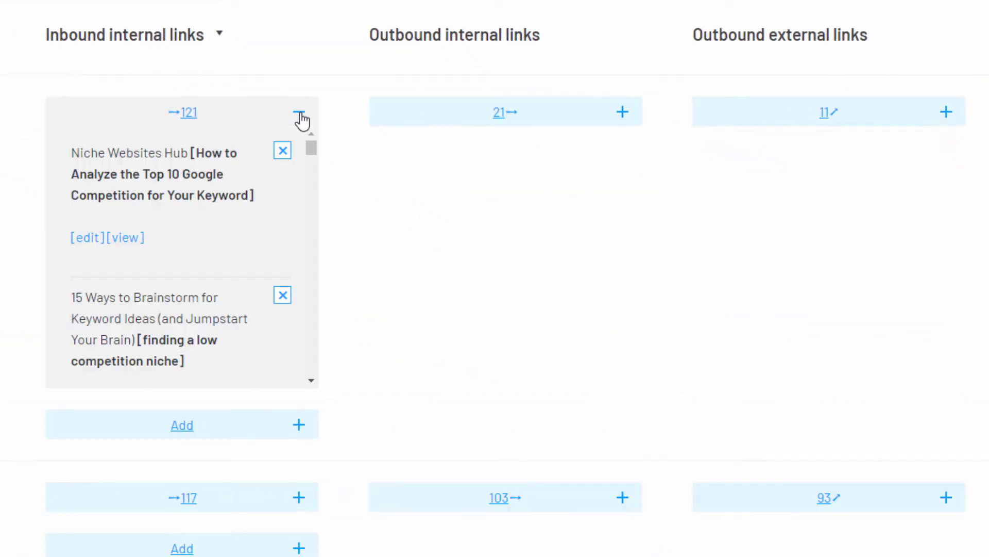
click(300, 115)
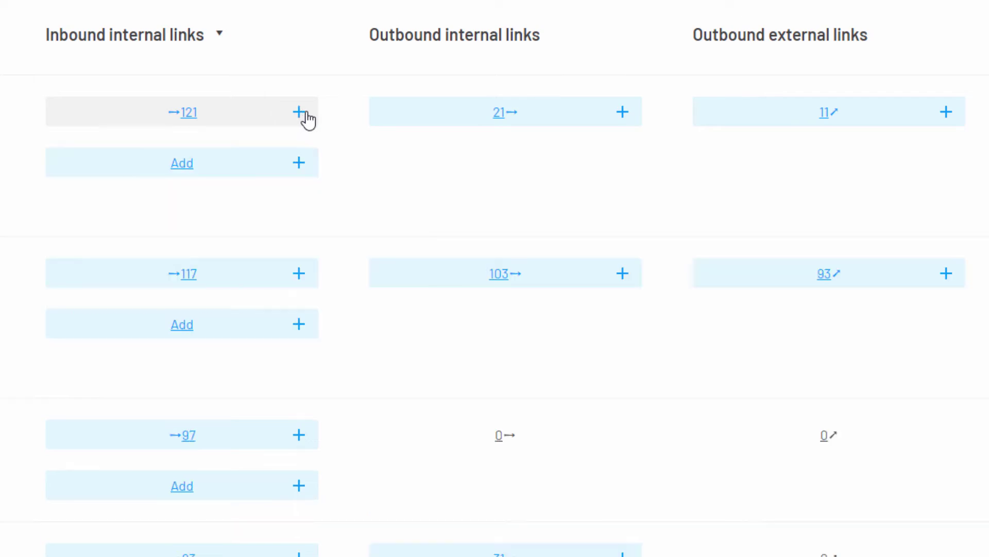
click(623, 113)
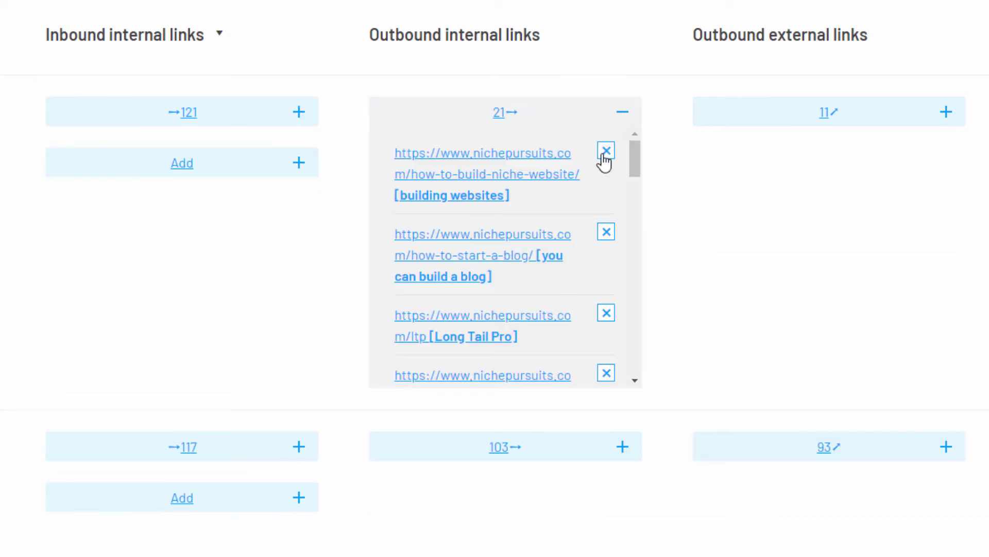
Step: Correct the broken URL's domain from 'nichepursutis' to 'nichepursuits' and save it
scroll(603, 184, down, 4)
scroll(603, 184, up, 2)
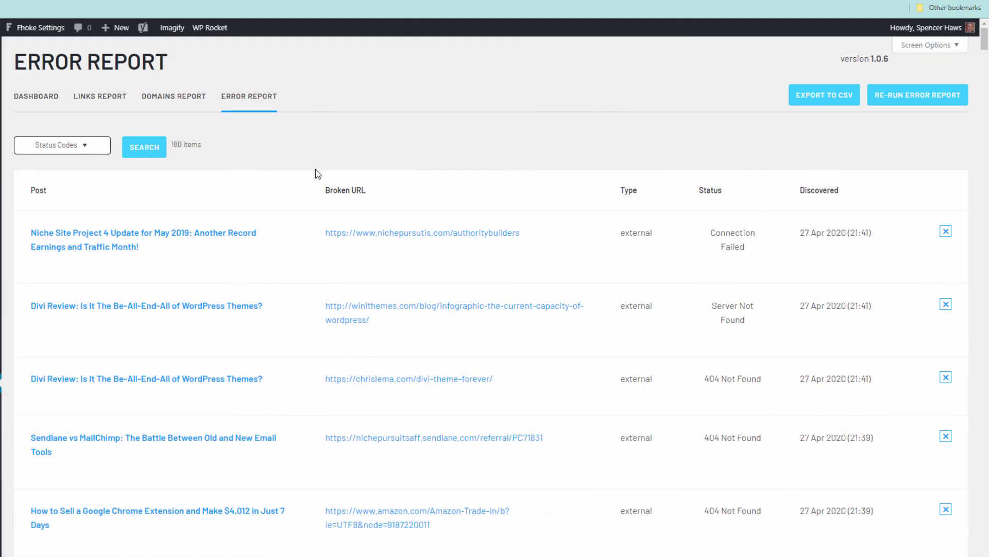
mouse_move(325, 240)
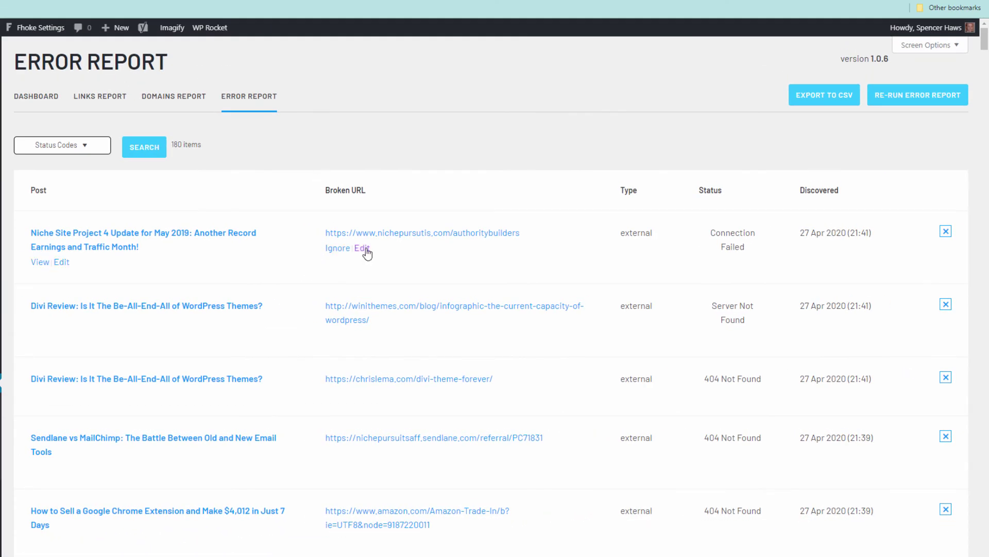
click(363, 249)
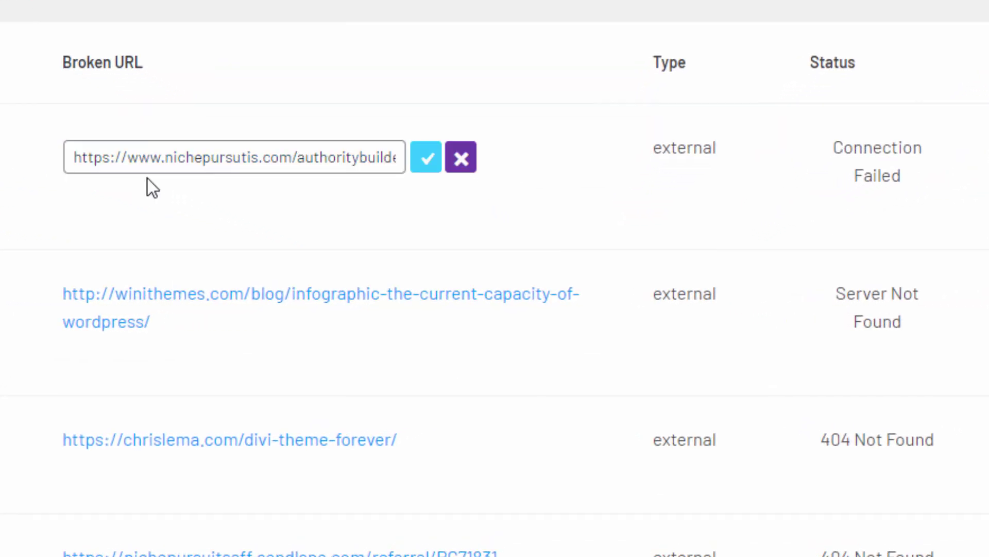
click(258, 160)
key(BackSpace)
key(BackSpace)
key(BackSpace)
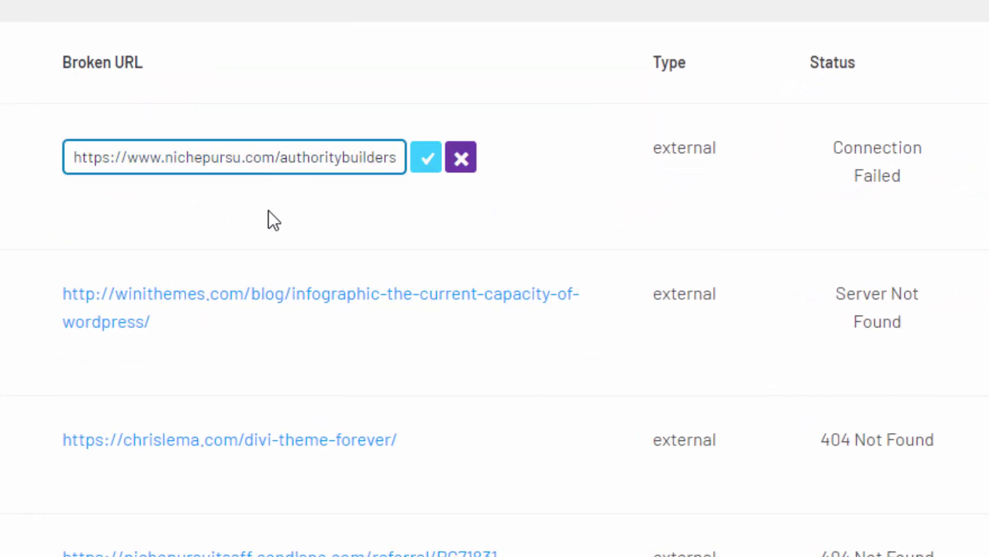
text(its)
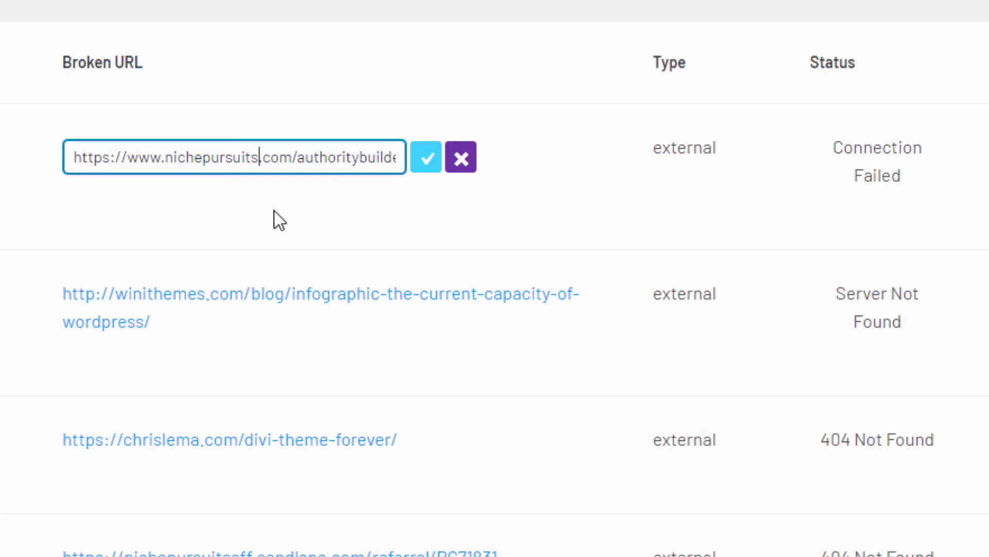
click(428, 166)
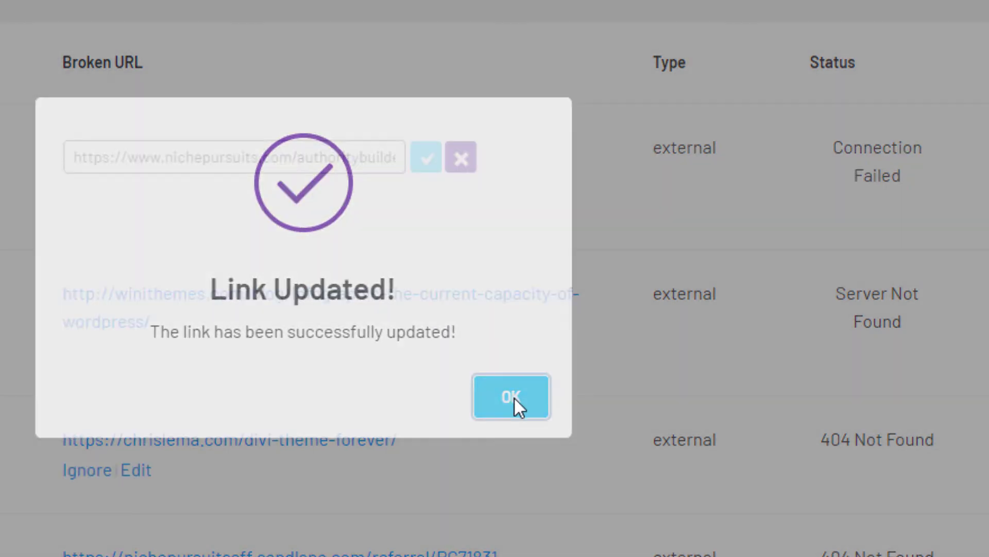
click(513, 405)
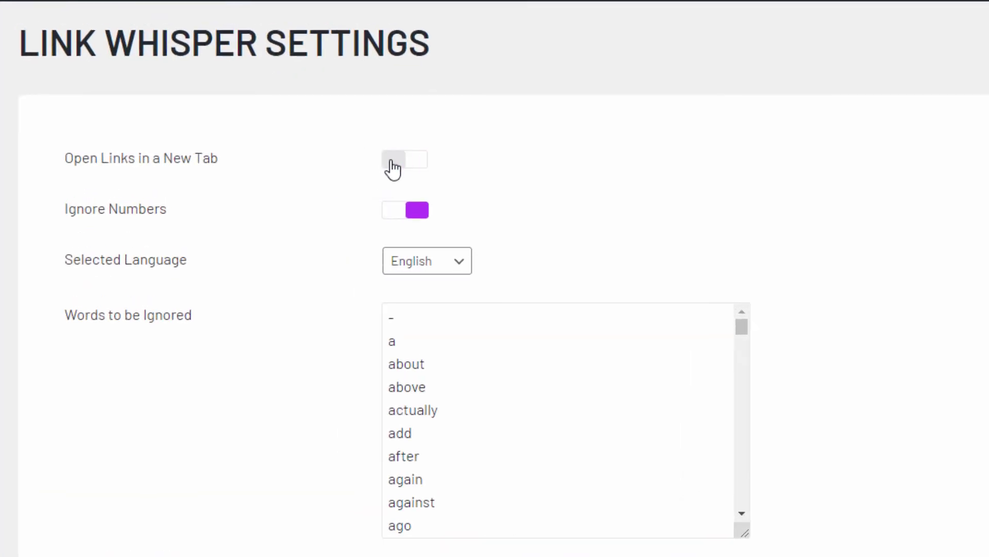
Step: Save the Link Whisper settings with Open Links in a New Tab turned off
scroll(326, 496, down, 7)
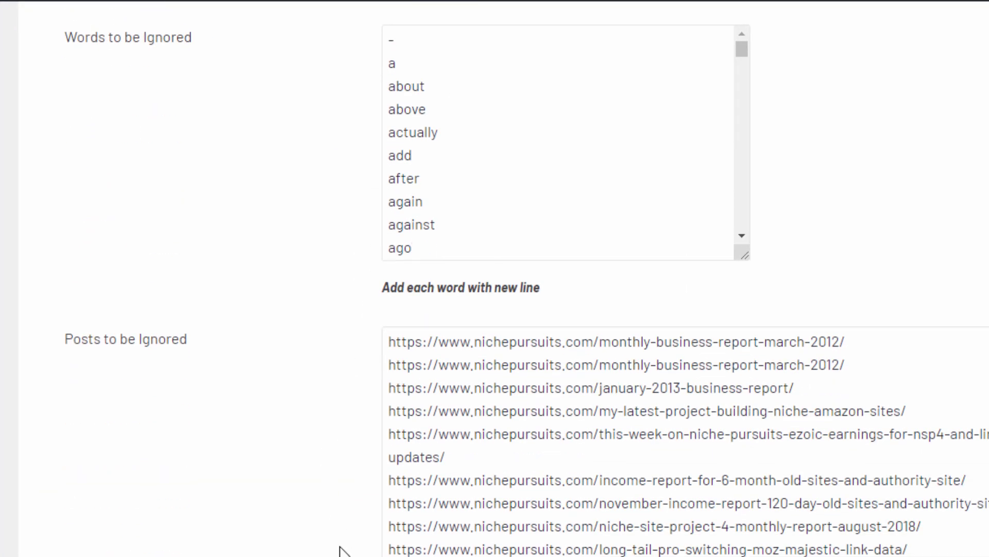
scroll(343, 549, down, 5)
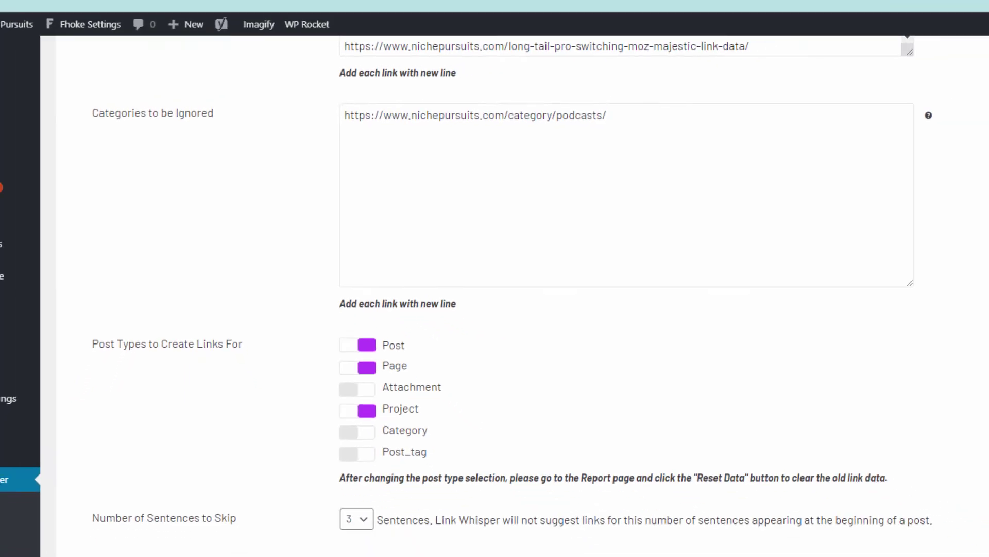
click(170, 471)
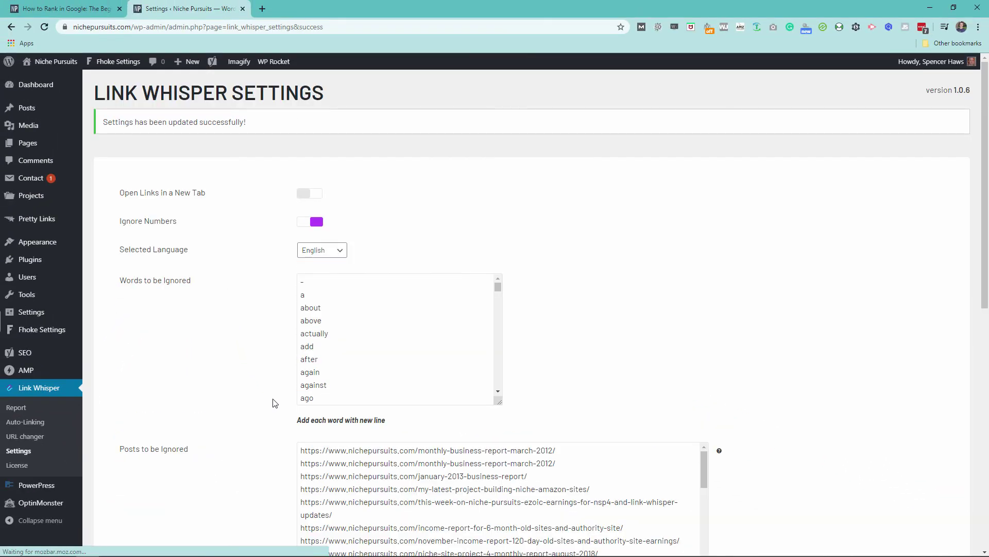